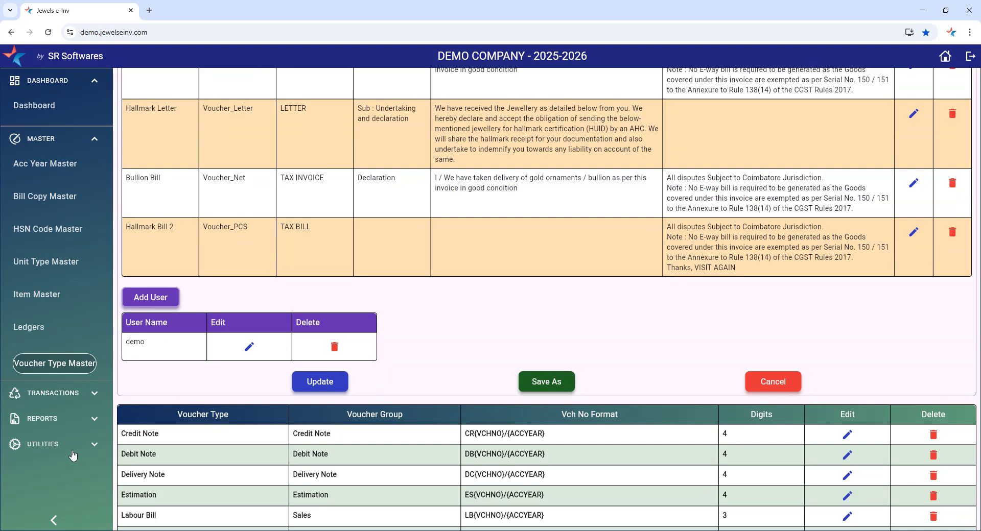
Expand UTILITIES in the sidebar to list Users, Company Info and Change Password
{"action": "left_click", "coordinate": [59, 444]}
{"action": "scroll", "coordinate": [89, 448], "scroll_direction": "down", "scroll_amount": 4}
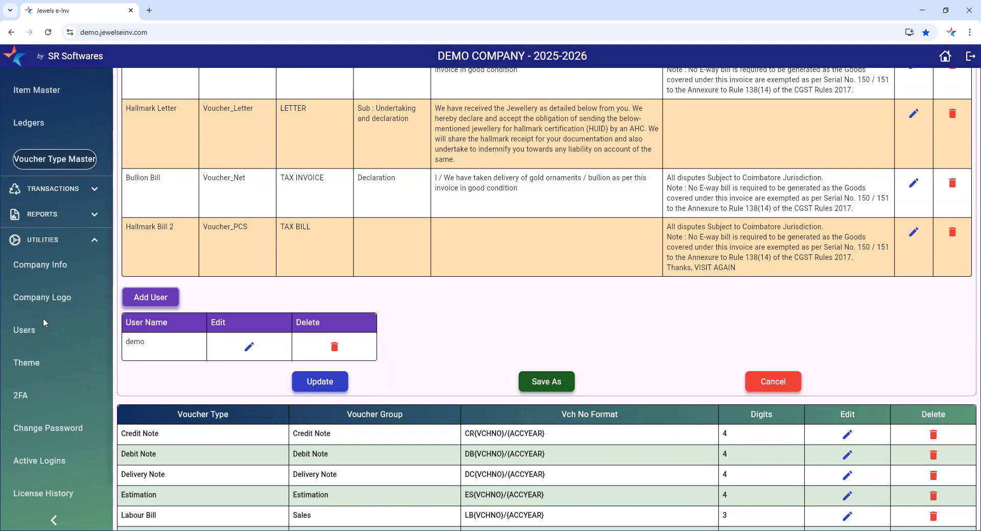
Open the Users list and edit the user lacking modify and delete rights
{"action": "left_click", "coordinate": [31, 334]}
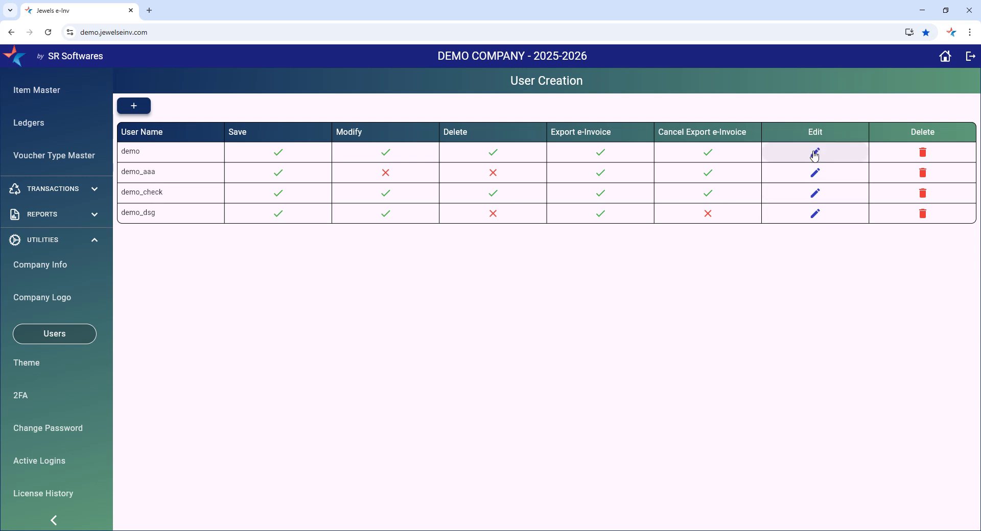
{"action": "left_click", "coordinate": [815, 173]}
Review the user's rights and form allocations (every master except HSN Code Master), then collapse UTILITIES
{"action": "scroll", "coordinate": [282, 365], "scroll_direction": "down", "scroll_amount": 8}
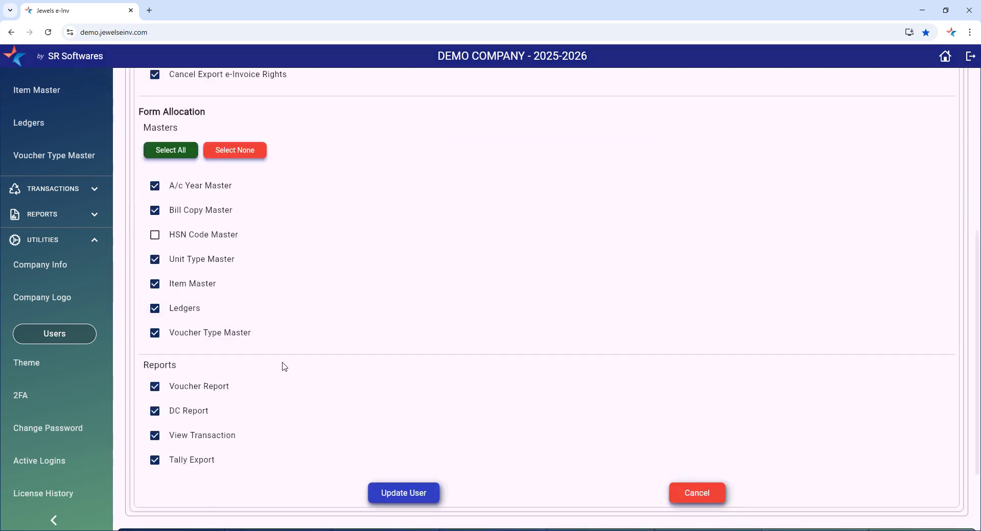
{"action": "scroll", "coordinate": [287, 366], "scroll_direction": "up", "scroll_amount": 4}
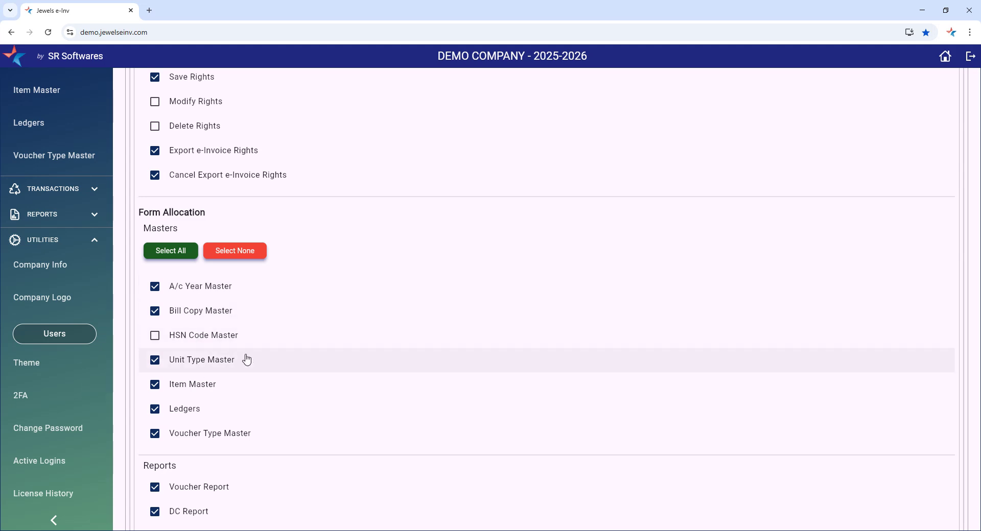
{"action": "scroll", "coordinate": [252, 339], "scroll_direction": "down", "scroll_amount": 3}
{"action": "scroll", "coordinate": [259, 385], "scroll_direction": "down", "scroll_amount": 1}
{"action": "scroll", "coordinate": [257, 384], "scroll_direction": "up", "scroll_amount": 3}
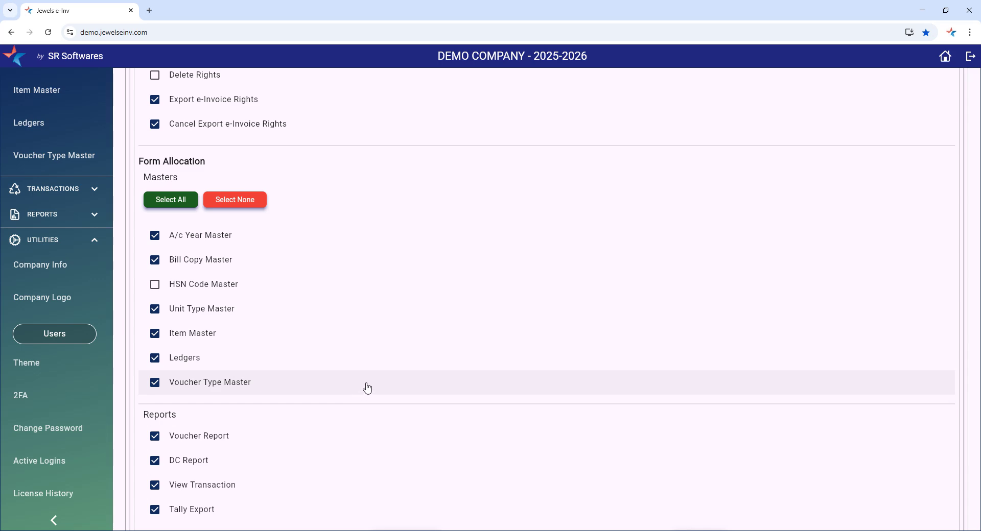
{"action": "scroll", "coordinate": [248, 287], "scroll_direction": "down", "scroll_amount": 3}
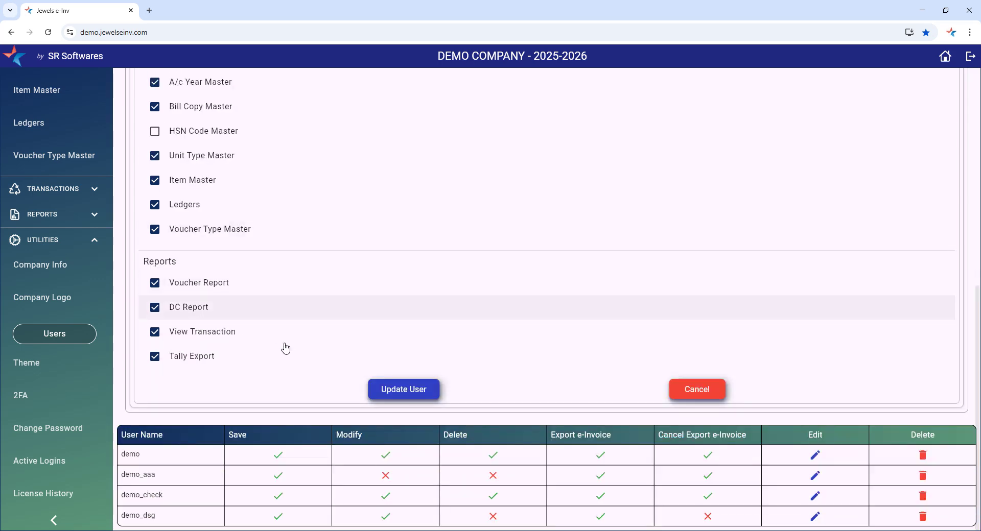
{"action": "scroll", "coordinate": [291, 327], "scroll_direction": "up", "scroll_amount": 8}
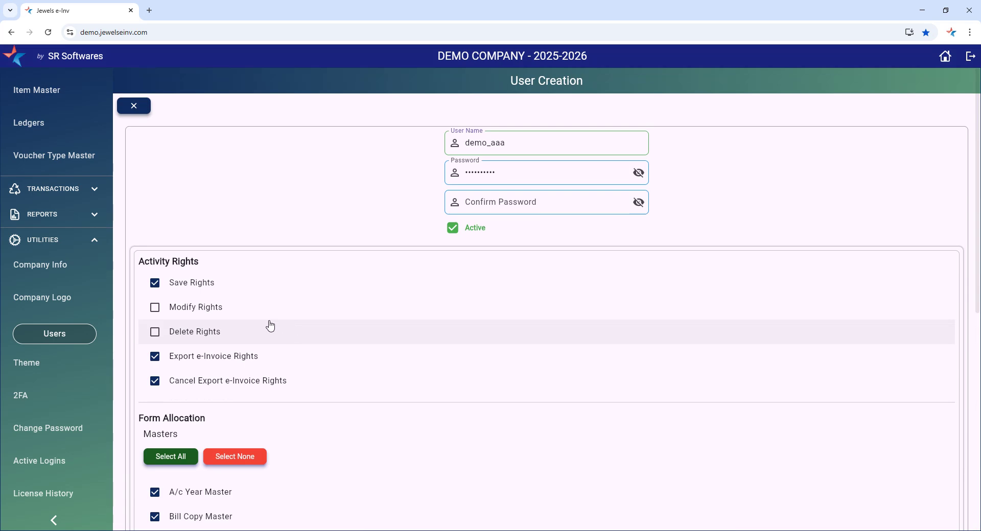
{"action": "scroll", "coordinate": [353, 368], "scroll_direction": "down", "scroll_amount": 5}
{"action": "scroll", "coordinate": [252, 317], "scroll_direction": "down", "scroll_amount": 3}
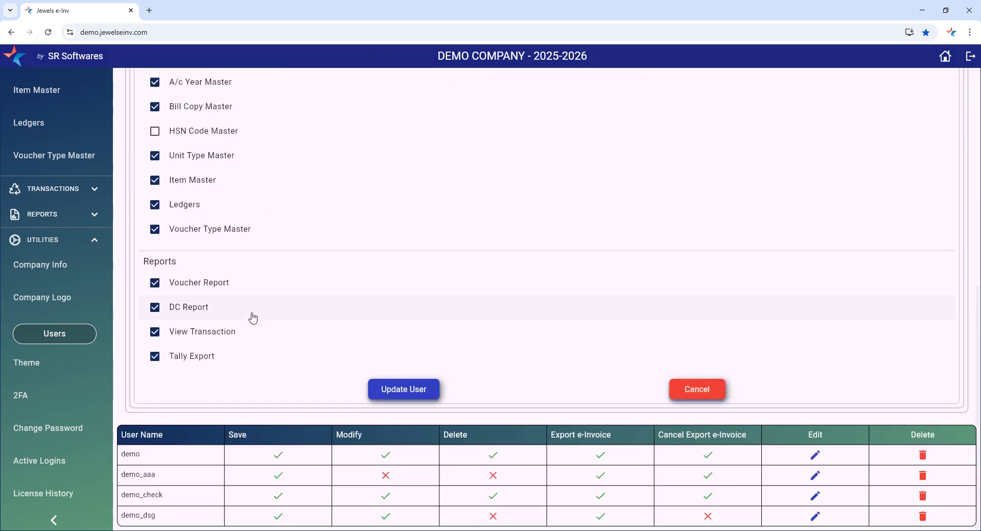
{"action": "scroll", "coordinate": [287, 313], "scroll_direction": "up", "scroll_amount": 3}
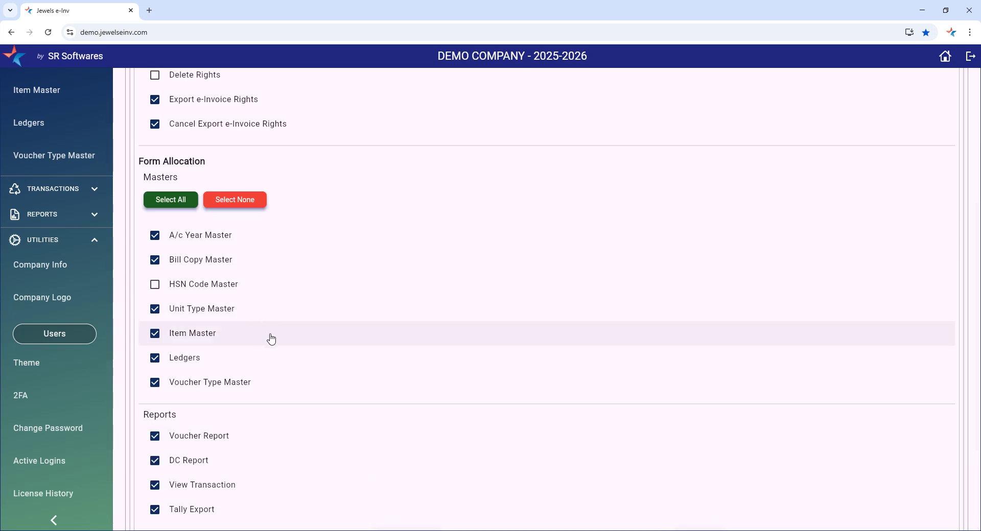
{"action": "scroll", "coordinate": [273, 337], "scroll_direction": "up", "scroll_amount": 4}
{"action": "scroll", "coordinate": [298, 372], "scroll_direction": "down", "scroll_amount": 2}
{"action": "scroll", "coordinate": [217, 376], "scroll_direction": "up", "scroll_amount": 3}
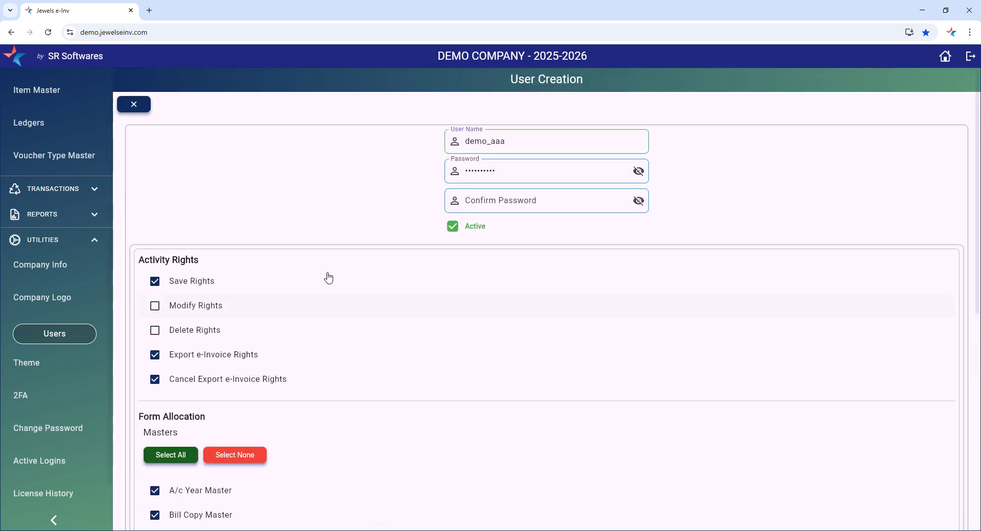
{"action": "left_click", "coordinate": [56, 248]}
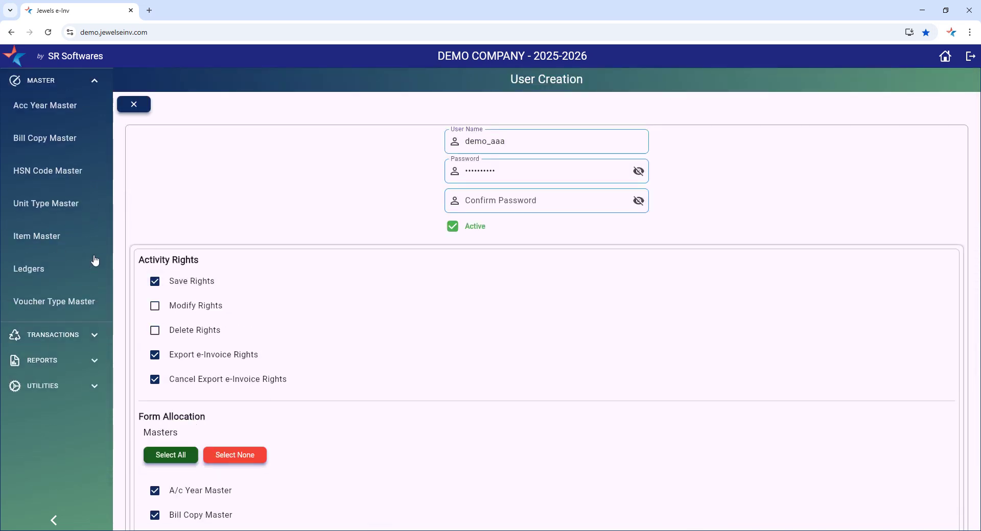
Open the Sales voucher type for editing from Voucher Type Master
{"action": "left_click", "coordinate": [57, 326]}
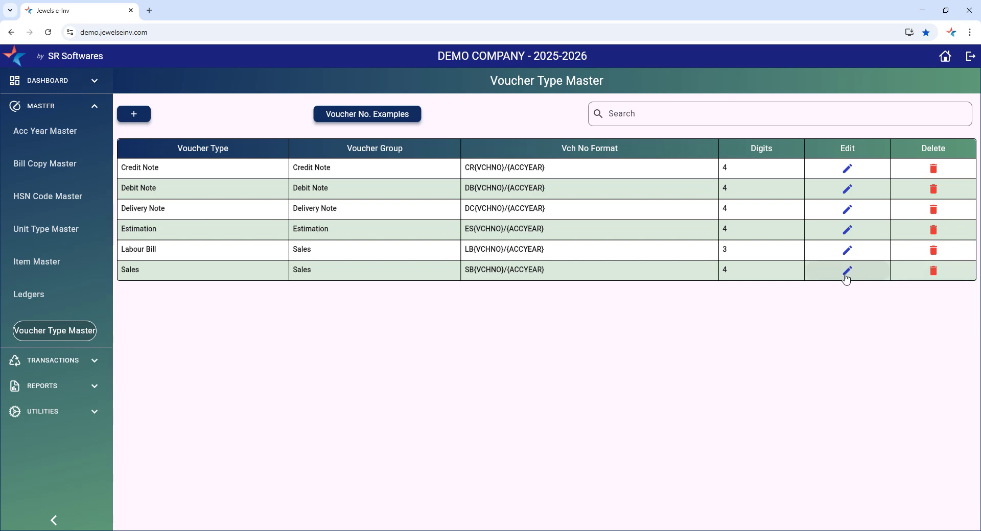
{"action": "left_click", "coordinate": [846, 271]}
{"action": "scroll", "coordinate": [164, 306], "scroll_direction": "down", "scroll_amount": 6}
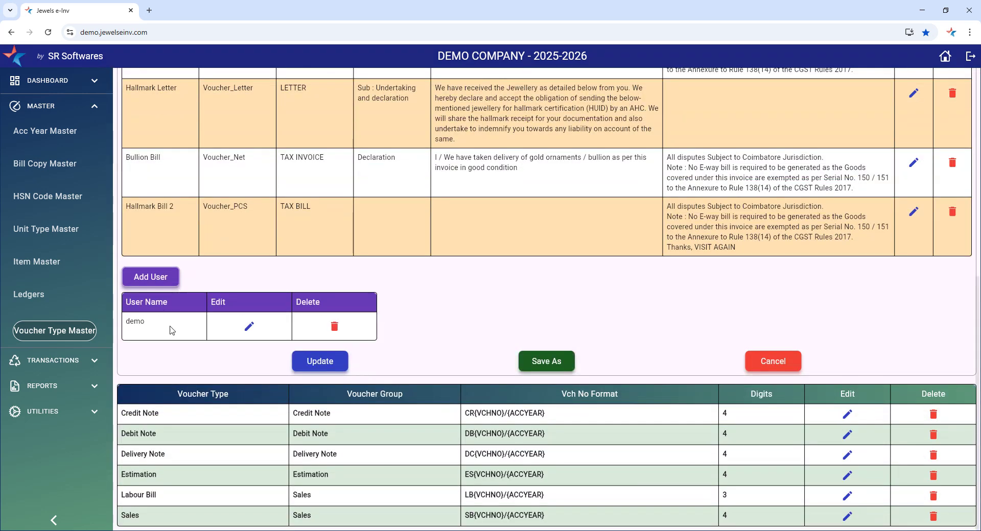
Add the restricted user to the Sales voucher type's users and close the form
{"action": "left_click", "coordinate": [165, 276]}
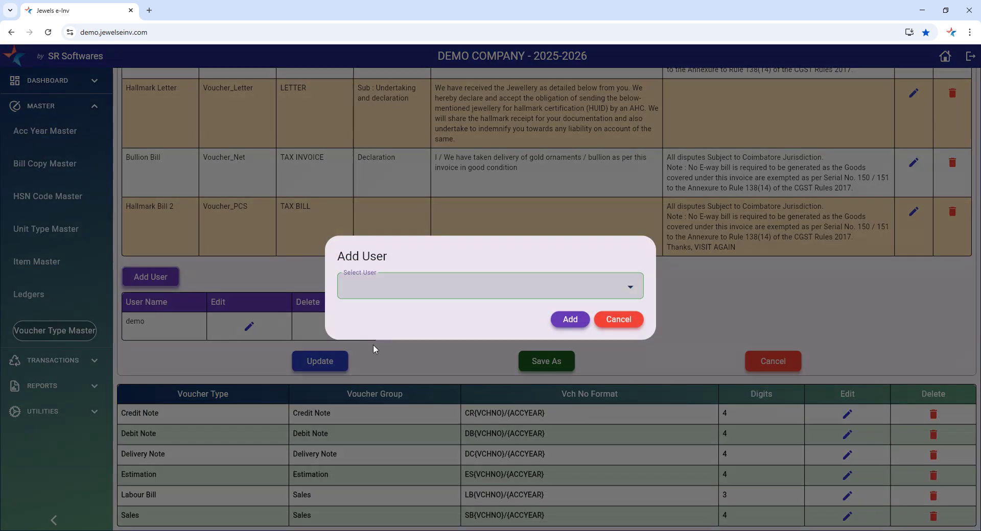
{"action": "left_click", "coordinate": [434, 294]}
{"action": "left_click", "coordinate": [384, 317]}
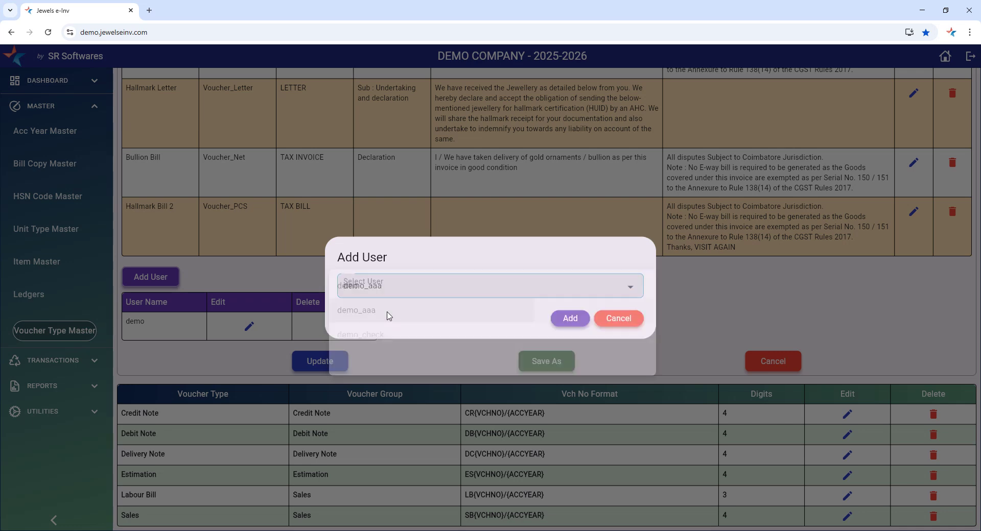
{"action": "left_click", "coordinate": [569, 318]}
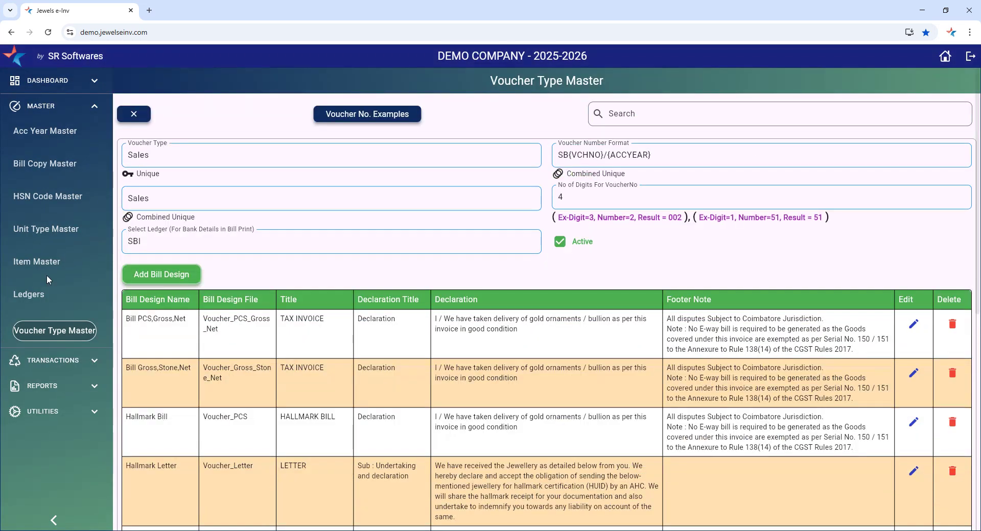
{"action": "left_click", "coordinate": [124, 120]}
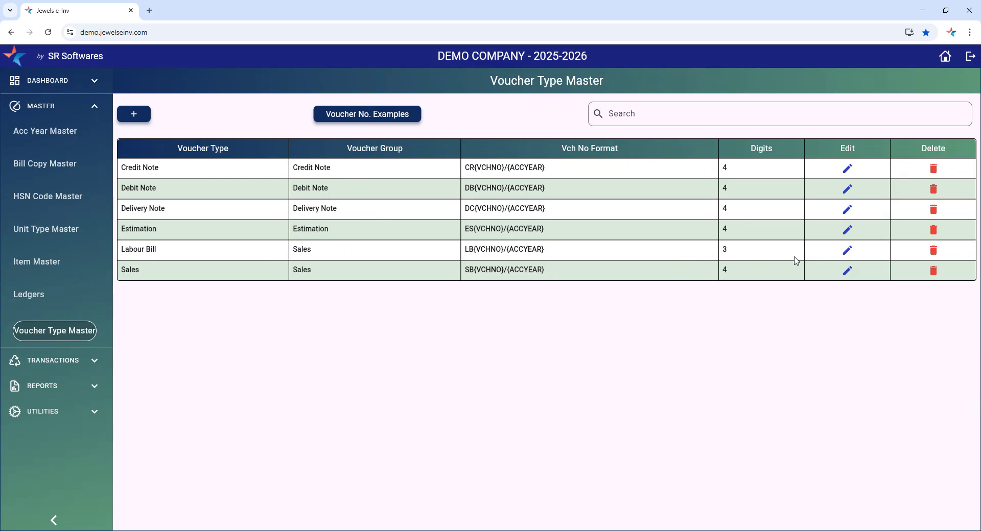
Inspect Labour Bill (format LB(VCHNO)/{ACCYEAR}, 3 digits, ICICI ledger), then expand TRANSACTIONS
{"action": "left_click", "coordinate": [847, 250]}
{"action": "scroll", "coordinate": [258, 415], "scroll_direction": "down", "scroll_amount": 5}
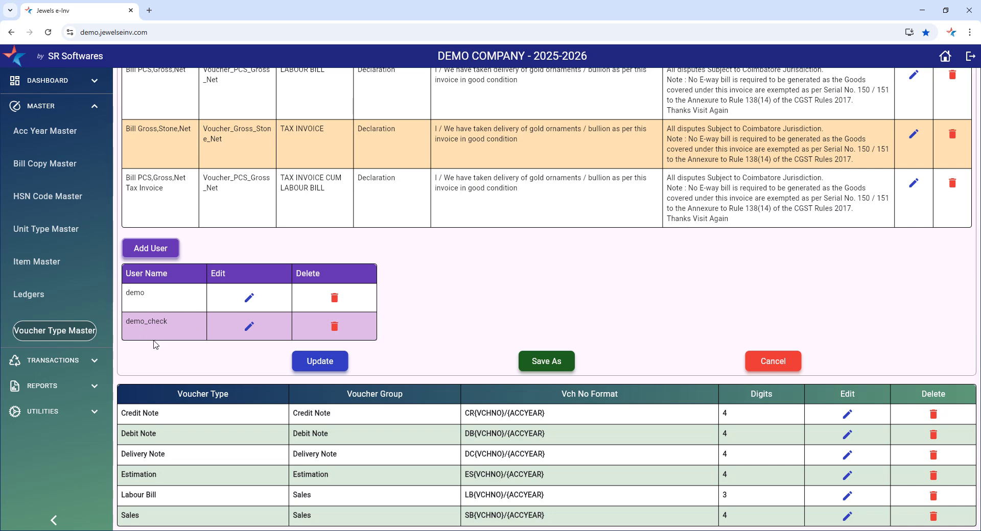
{"action": "scroll", "coordinate": [465, 350], "scroll_direction": "up", "scroll_amount": 3}
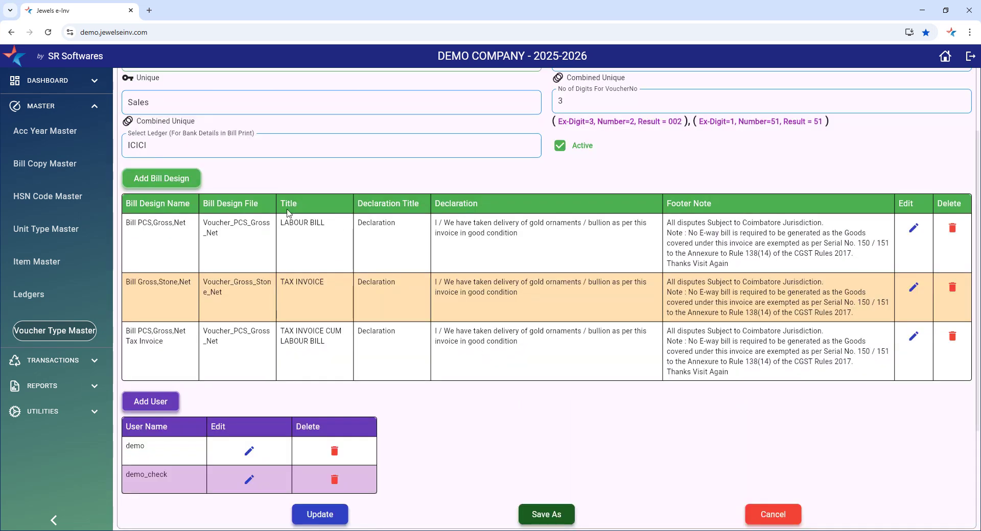
{"action": "scroll", "coordinate": [218, 230], "scroll_direction": "up", "scroll_amount": 2}
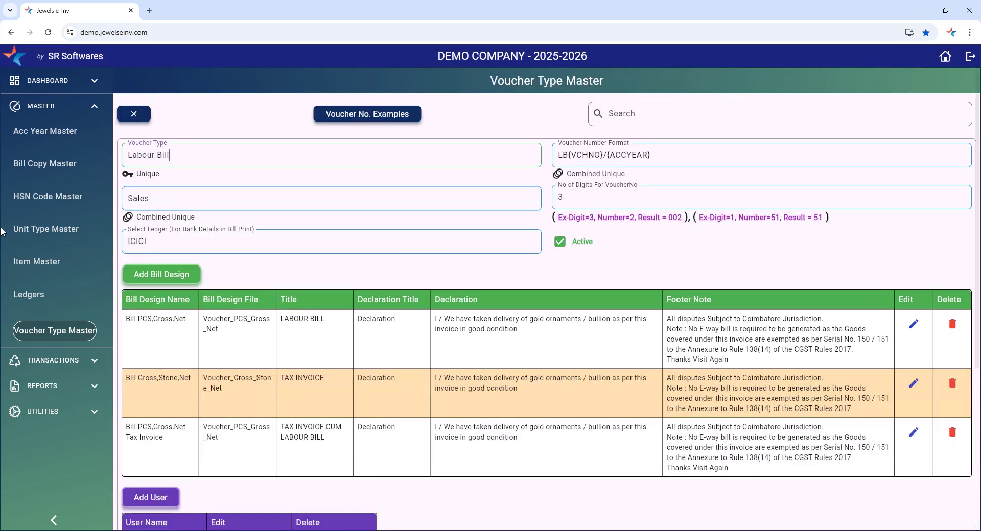
{"action": "left_click", "coordinate": [49, 108]}
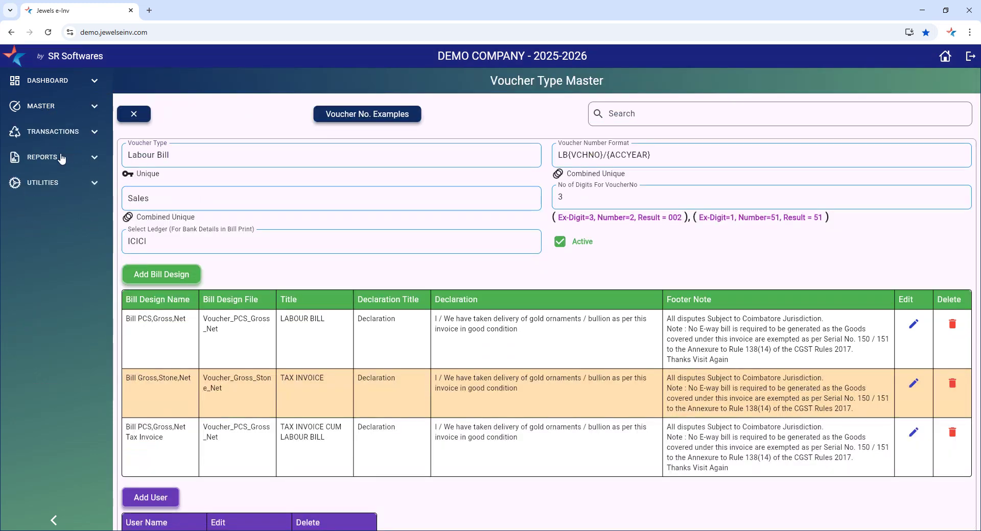
{"action": "left_click", "coordinate": [58, 133]}
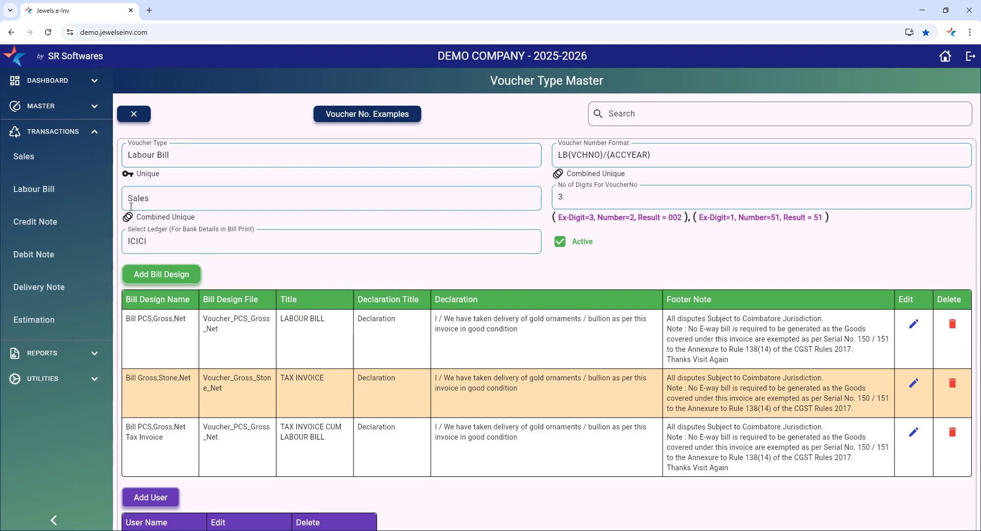
Log out and make a first sign-in attempt with the restricted user's name
{"action": "left_click", "coordinate": [969, 57]}
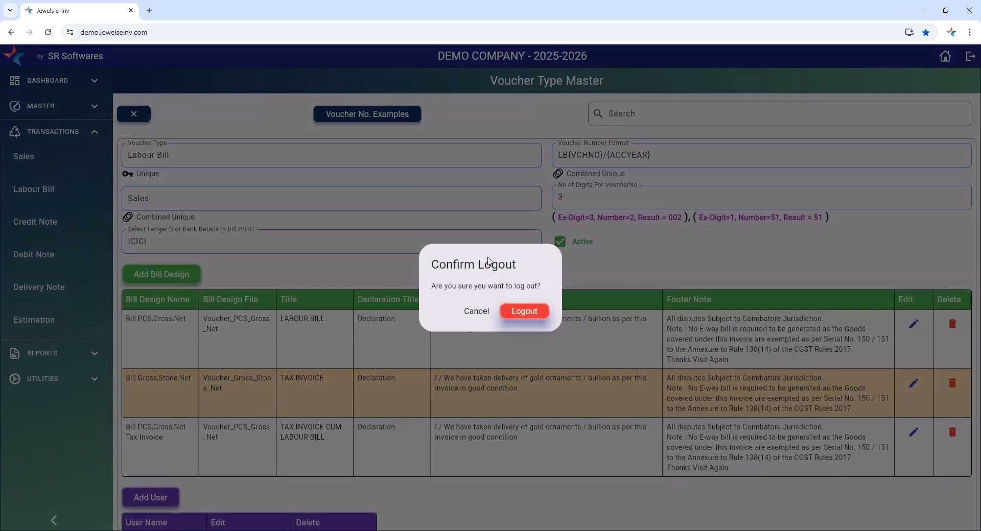
{"action": "left_click", "coordinate": [519, 311]}
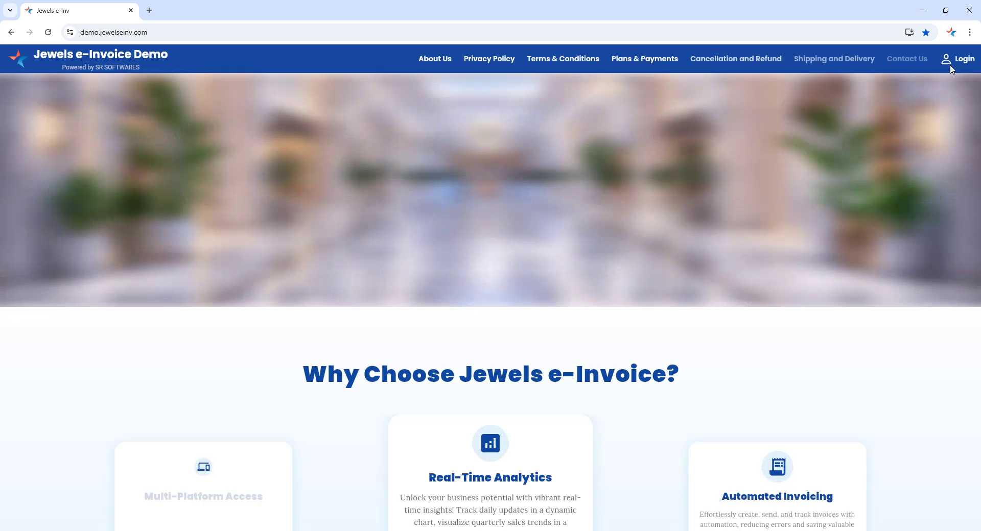
{"action": "left_click", "coordinate": [952, 68]}
{"action": "left_click", "coordinate": [481, 299]}
{"action": "type", "text": "d"}
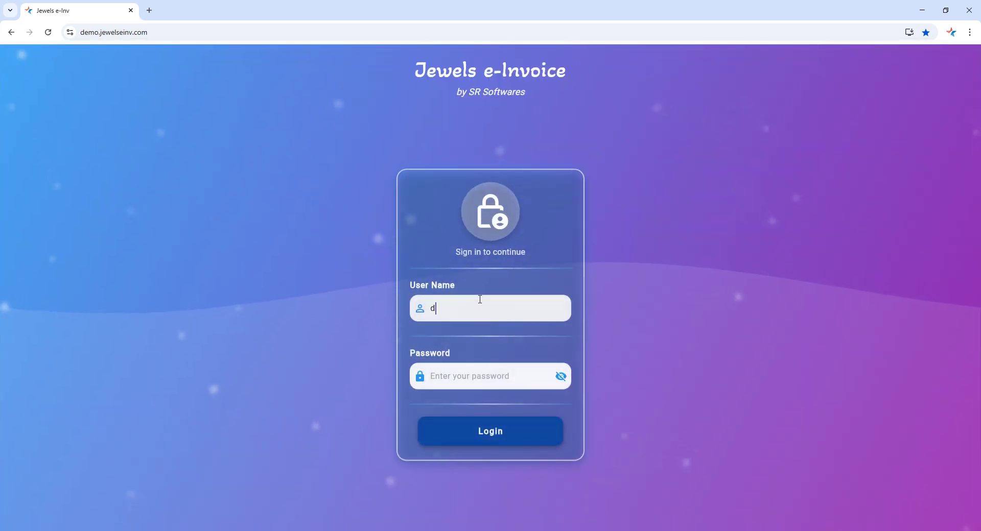
{"action": "type", "text": "emo_d"}
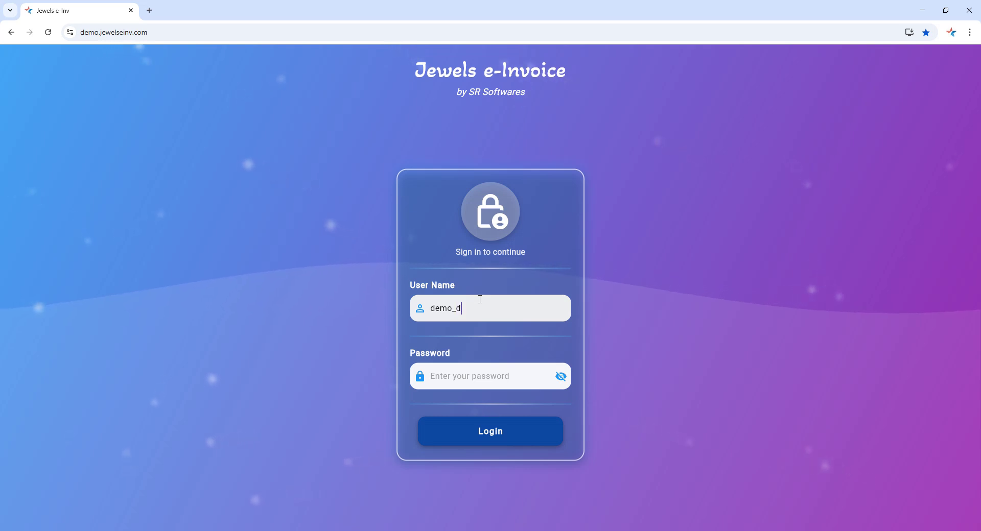
{"action": "type", "text": "sg"}
{"action": "key", "text": "ctrl+a"}
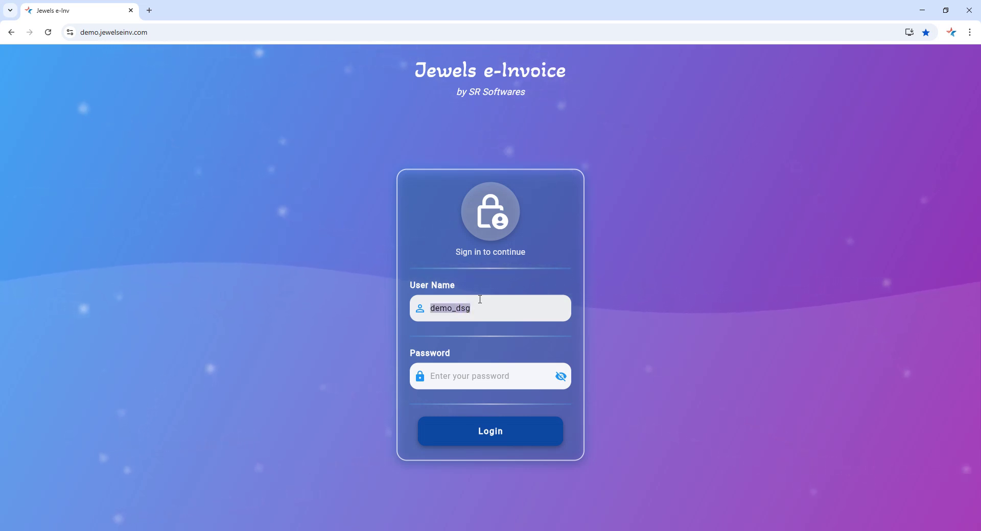
{"action": "key", "text": "ctrl+c"}
{"action": "left_click", "coordinate": [480, 300]}
{"action": "left_click", "coordinate": [493, 380]}
{"action": "key", "text": "ctrl+v"}
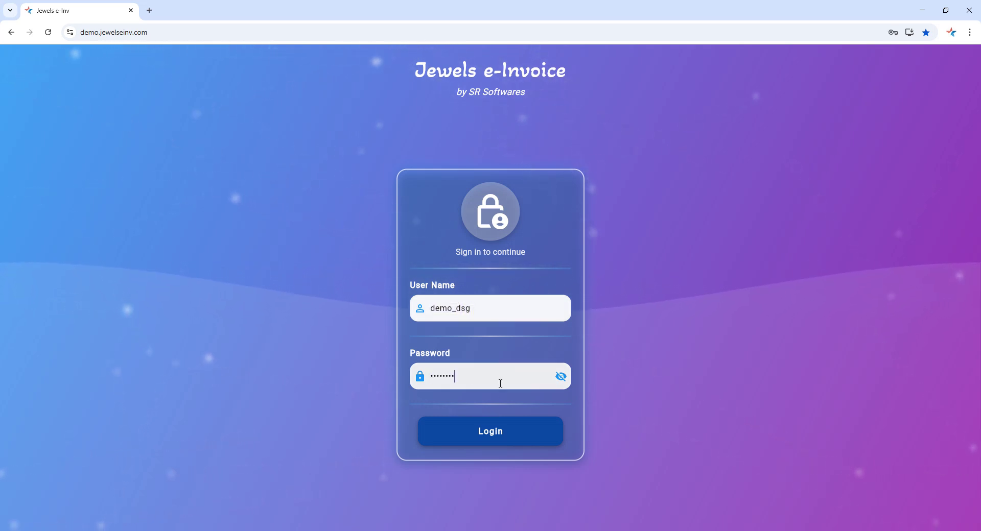
{"action": "left_click", "coordinate": [501, 435]}
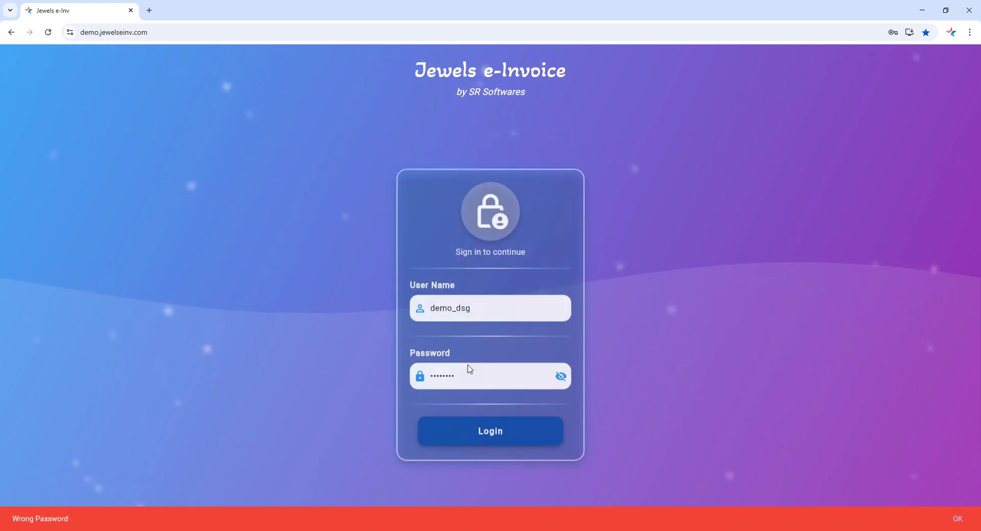
Correct the user name, enter the account password and sign in
{"action": "left_click", "coordinate": [482, 307]}
{"action": "key", "text": "BackSpace"}
{"action": "key", "text": "BackSpace"}
{"action": "key", "text": "BackSpace"}
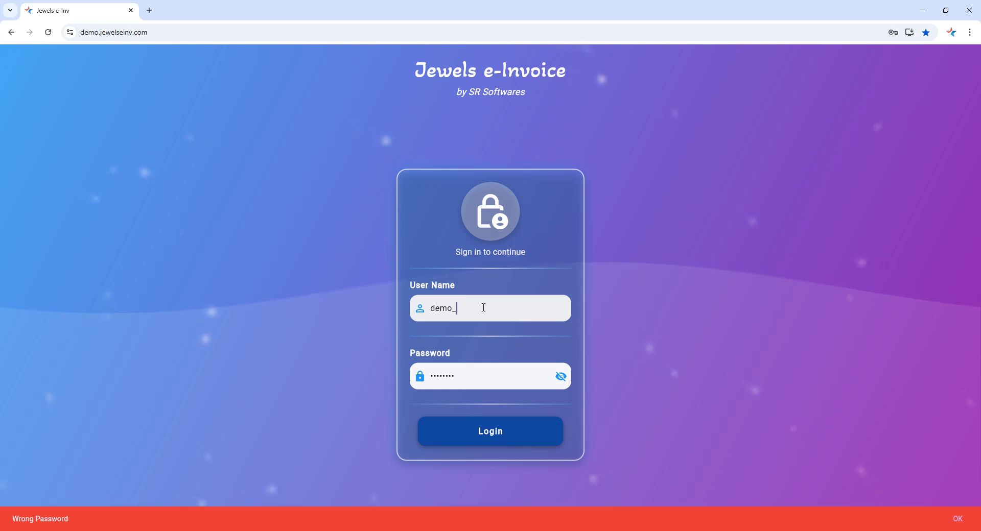
{"action": "type", "text": "check"}
{"action": "key", "text": "Tab"}
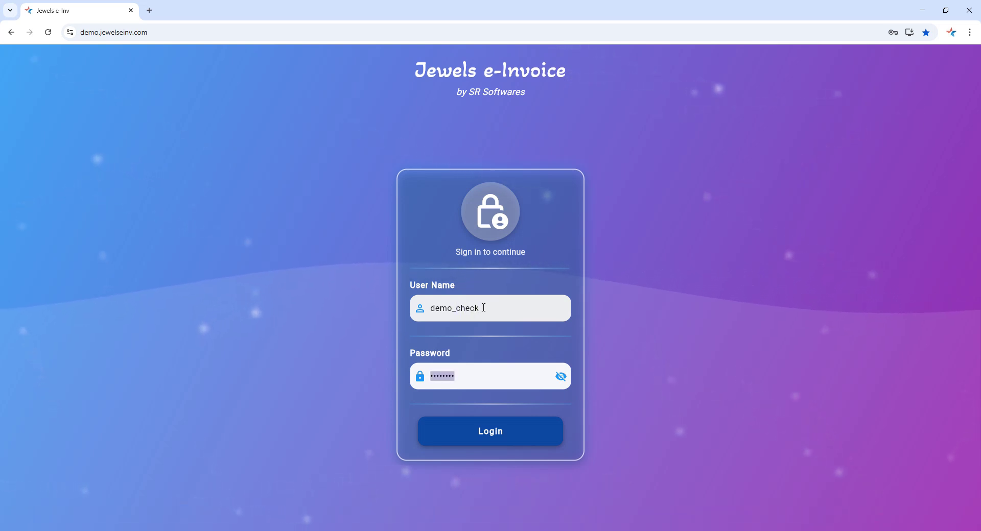
{"action": "type", "text": "********"}
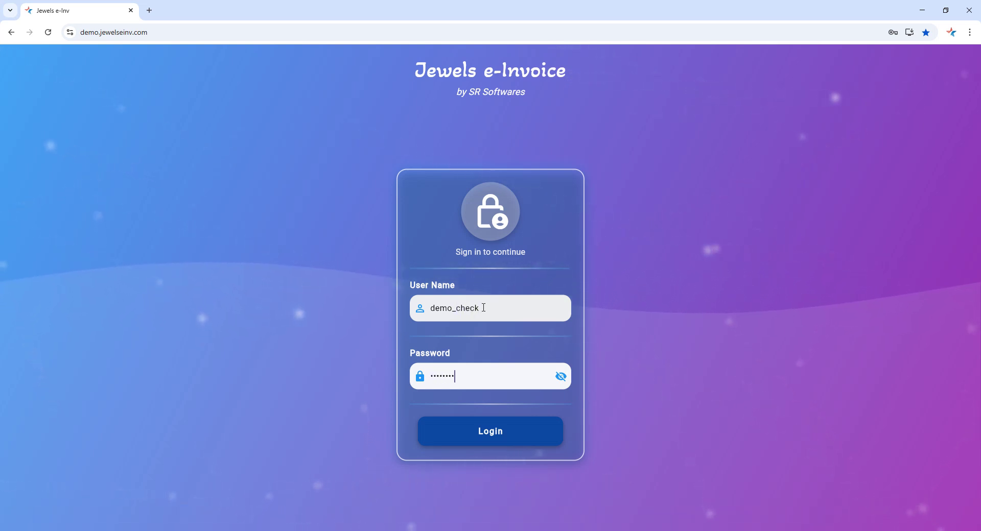
{"action": "type", "text": "**"}
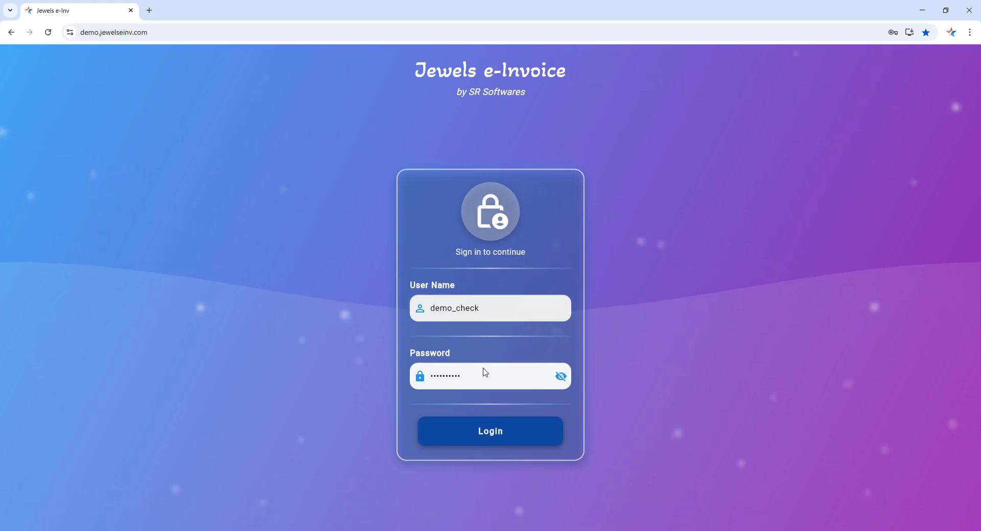
{"action": "left_click", "coordinate": [487, 434]}
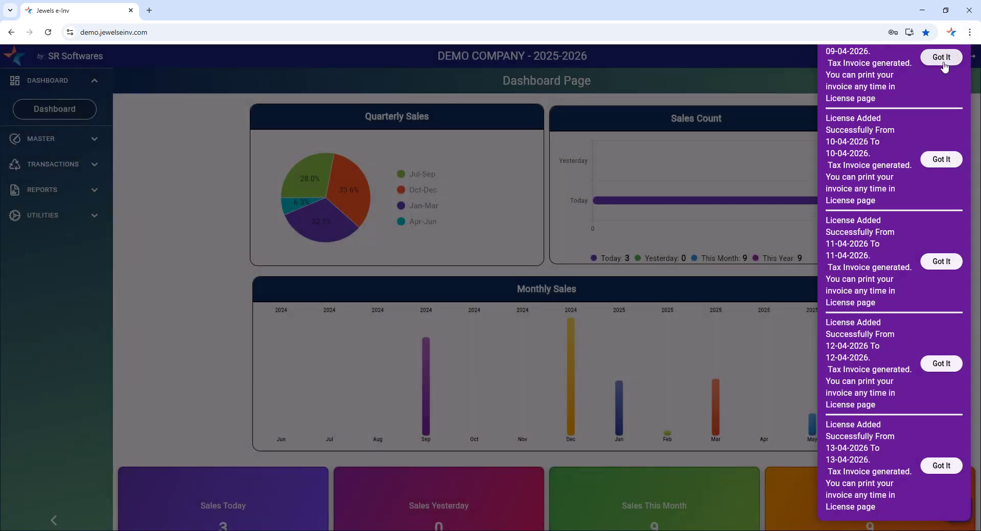
Dismiss all license notifications and close the panel to reveal the dashboard
{"action": "left_click", "coordinate": [941, 59]}
{"action": "left_click", "coordinate": [942, 59]}
{"action": "left_click", "coordinate": [941, 60]}
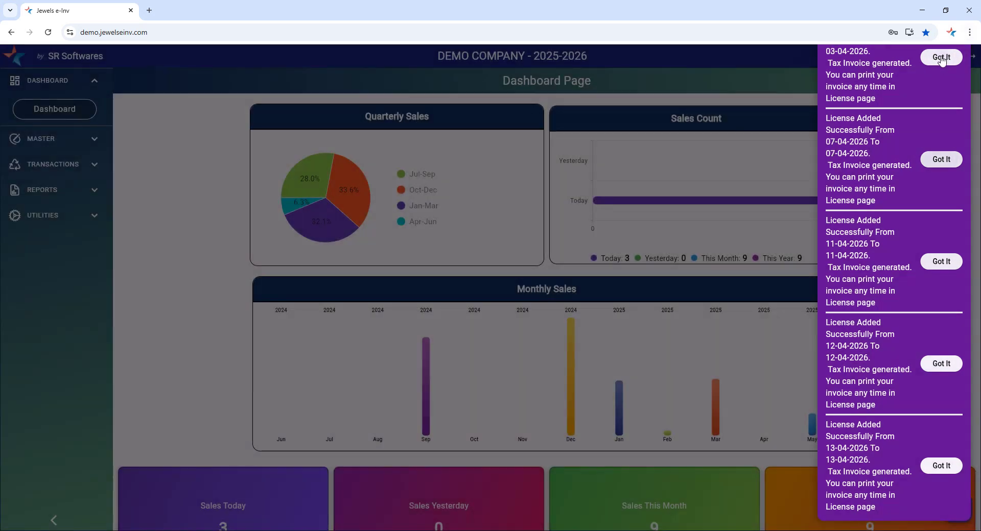
{"action": "left_click", "coordinate": [942, 59]}
{"action": "left_click", "coordinate": [942, 60]}
{"action": "left_click", "coordinate": [942, 59]}
{"action": "left_click", "coordinate": [942, 59]}
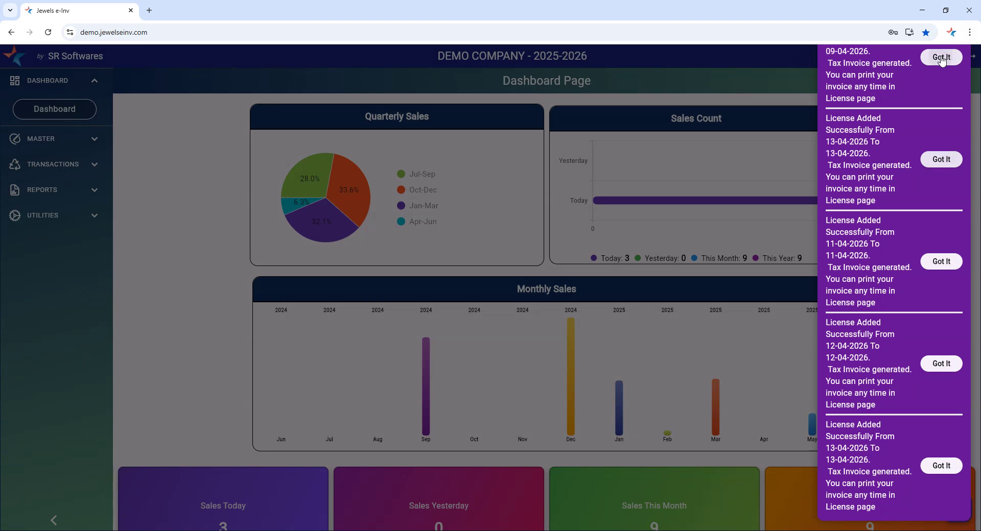
{"action": "left_click", "coordinate": [942, 59]}
{"action": "left_click", "coordinate": [184, 234]}
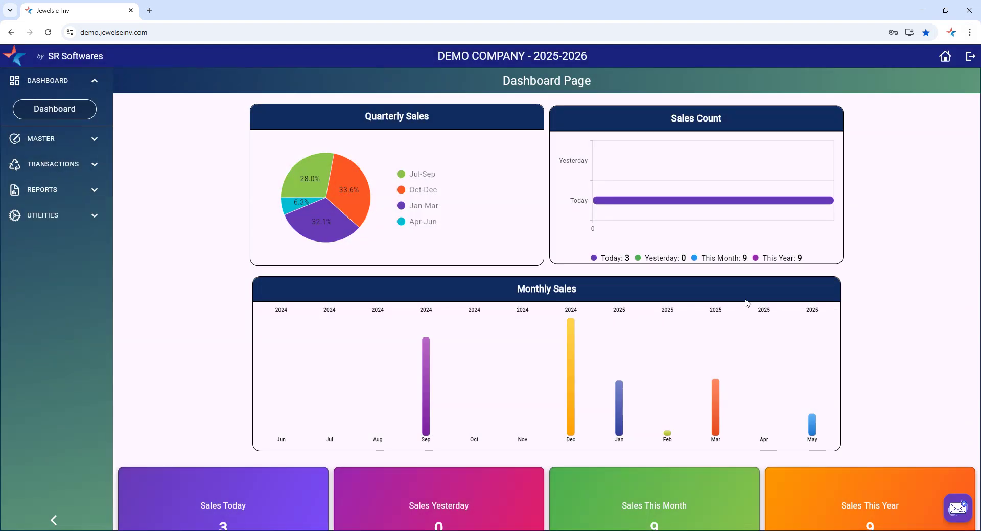
Check the short Utilities and Transactions menus (Labour Bill, Credit Note, Delivery Note), then request logout
{"action": "left_click", "coordinate": [42, 216]}
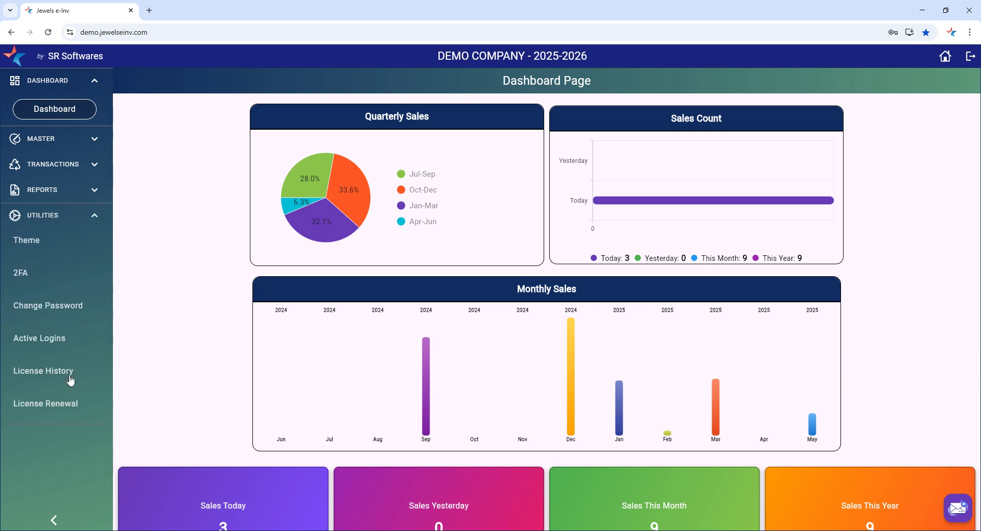
{"action": "left_click", "coordinate": [51, 215]}
{"action": "left_click", "coordinate": [60, 166]}
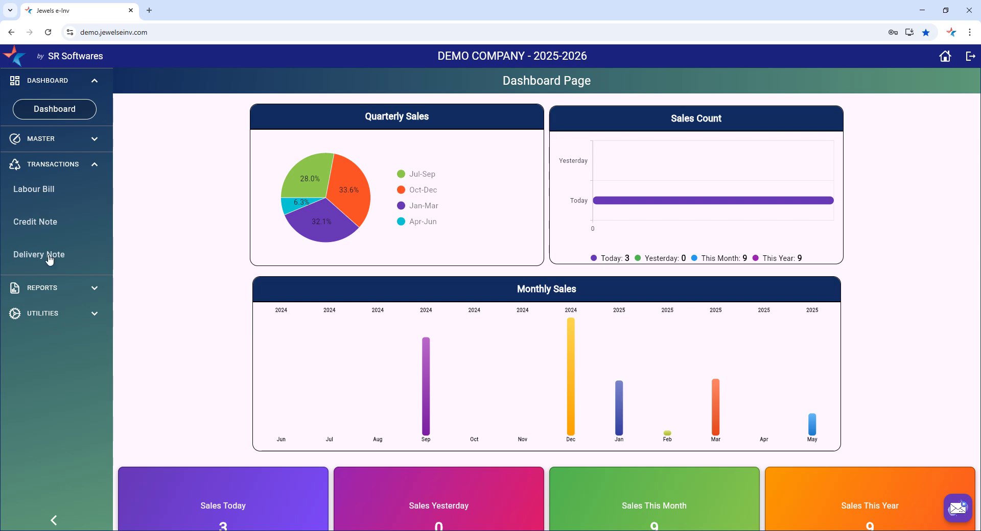
{"action": "left_click", "coordinate": [969, 57]}
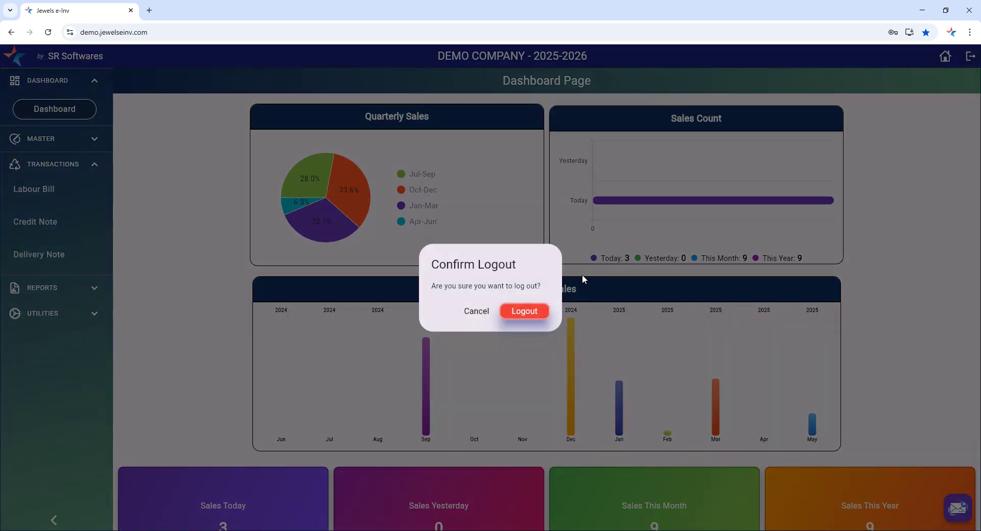
Confirm logout and sign back in with the administrator's user name and password
{"action": "left_click", "coordinate": [534, 315]}
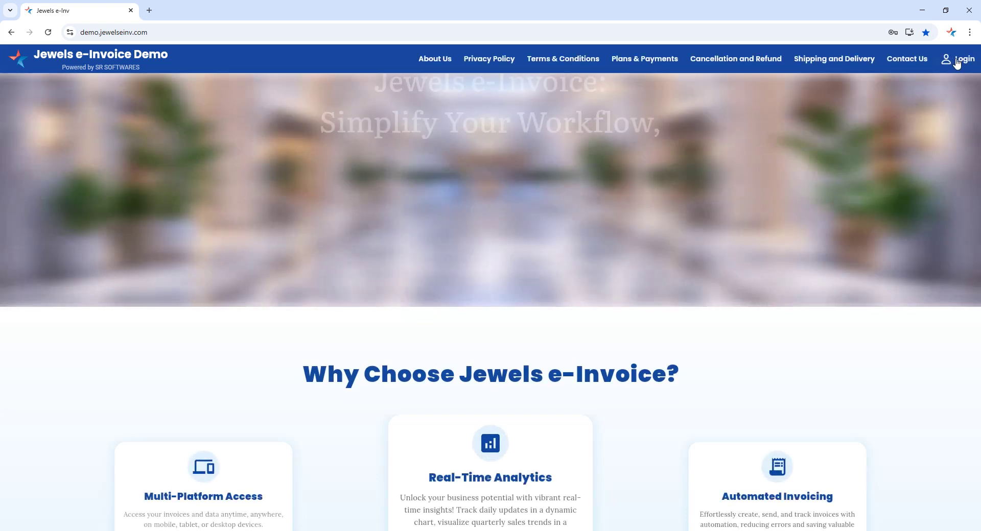
{"action": "left_click", "coordinate": [958, 58]}
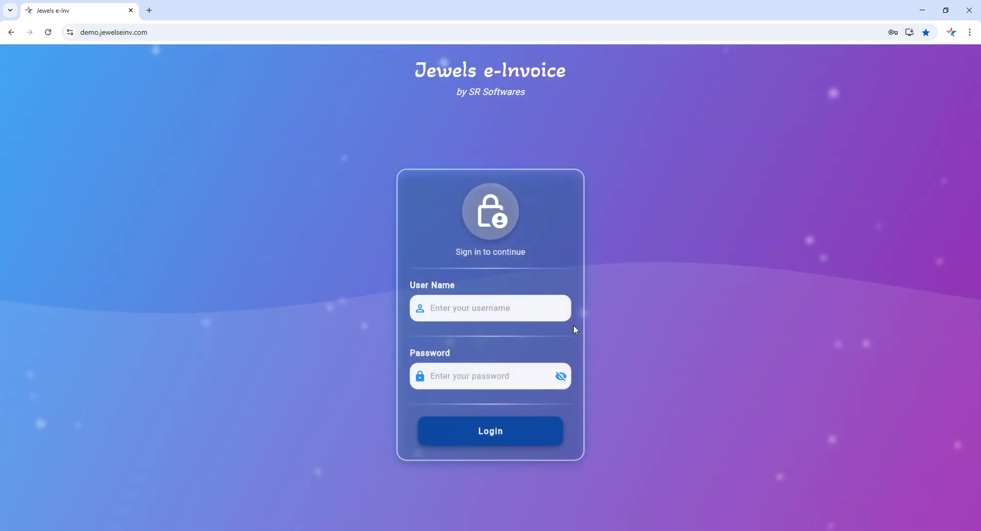
{"action": "type", "text": "demo"}
{"action": "key", "text": "Tab"}
{"action": "type", "text": "demo"}
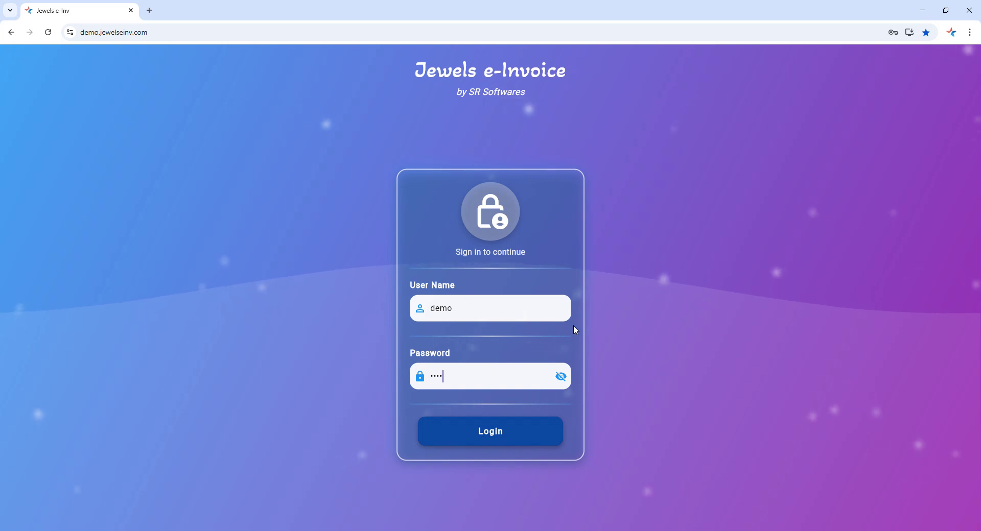
{"action": "left_click", "coordinate": [519, 429]}
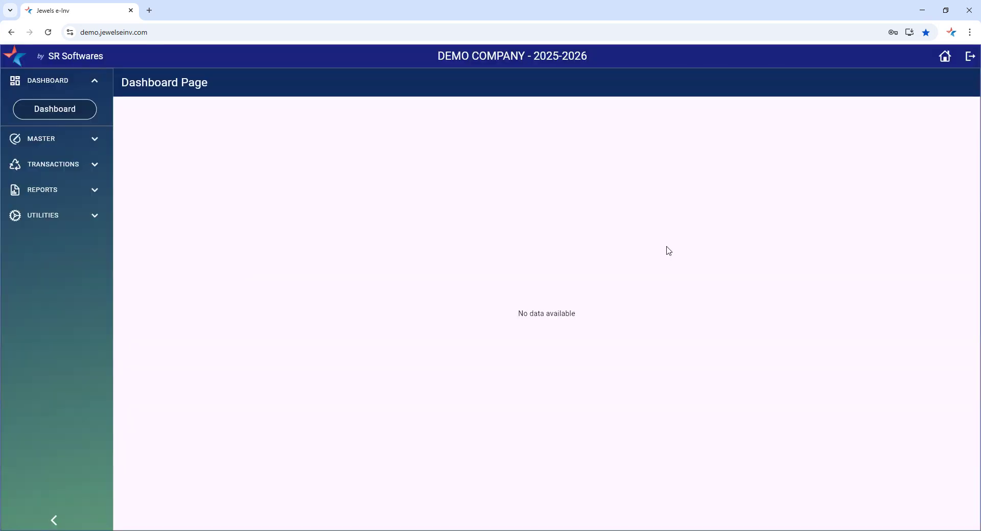
Browse the administrator's Utilities, Transactions and Master menus, then open Voucher Type Master
{"action": "left_click", "coordinate": [47, 216]}
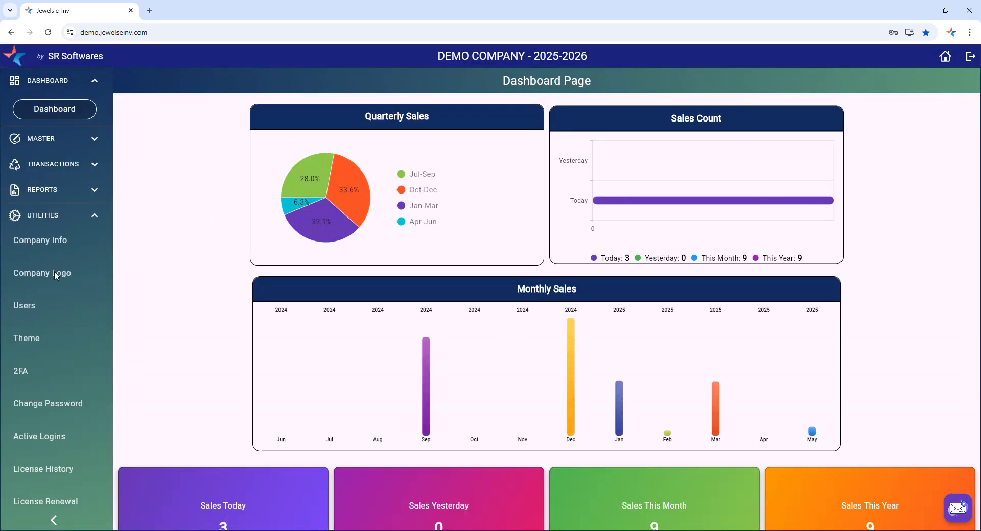
{"action": "left_click", "coordinate": [49, 217]}
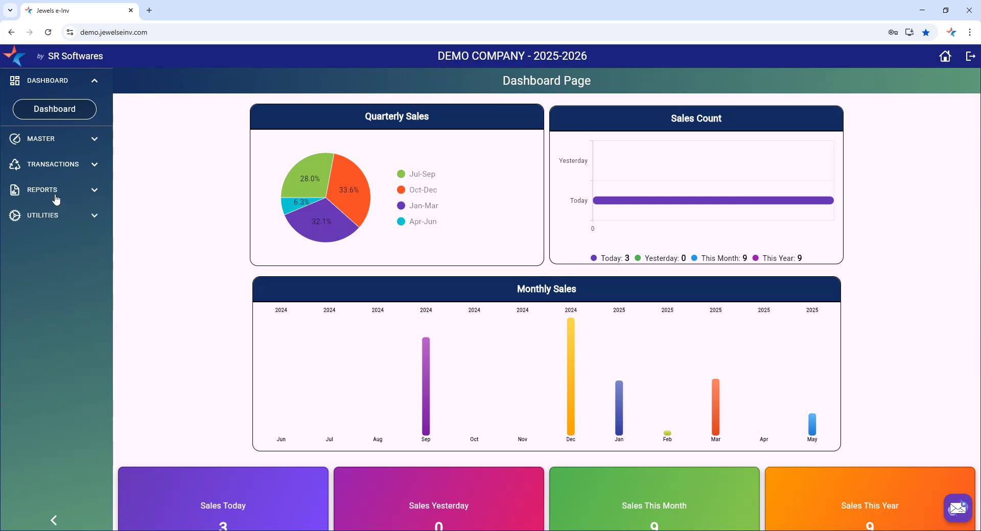
{"action": "left_click", "coordinate": [55, 167]}
{"action": "left_click", "coordinate": [42, 143]}
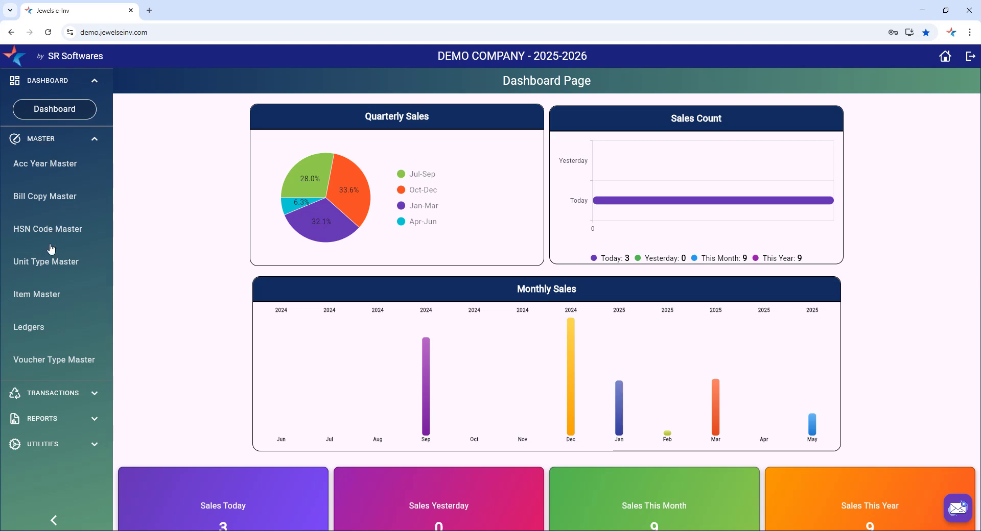
{"action": "left_click", "coordinate": [63, 361]}
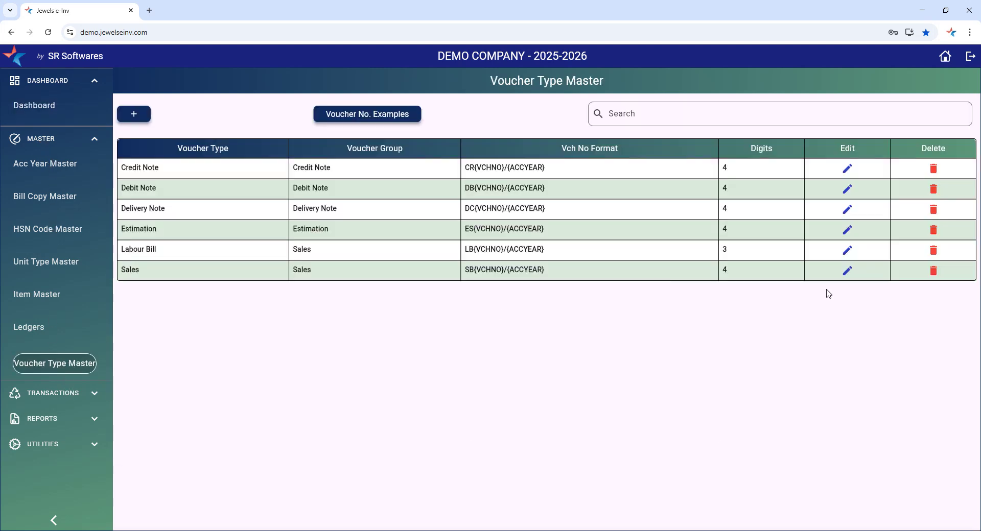
{"action": "left_click", "coordinate": [847, 271]}
{"action": "scroll", "coordinate": [341, 416], "scroll_direction": "down", "scroll_amount": 7}
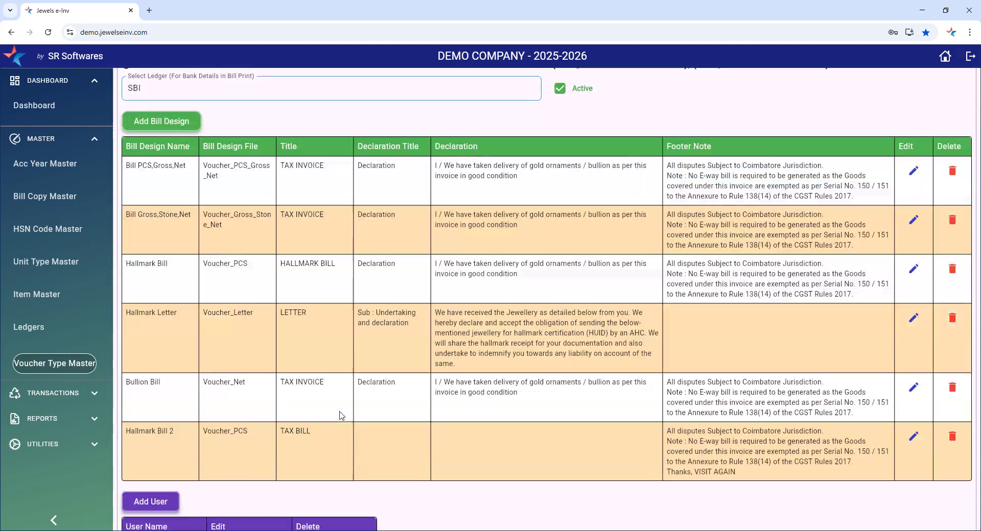
{"action": "scroll", "coordinate": [341, 416], "scroll_direction": "up", "scroll_amount": 5}
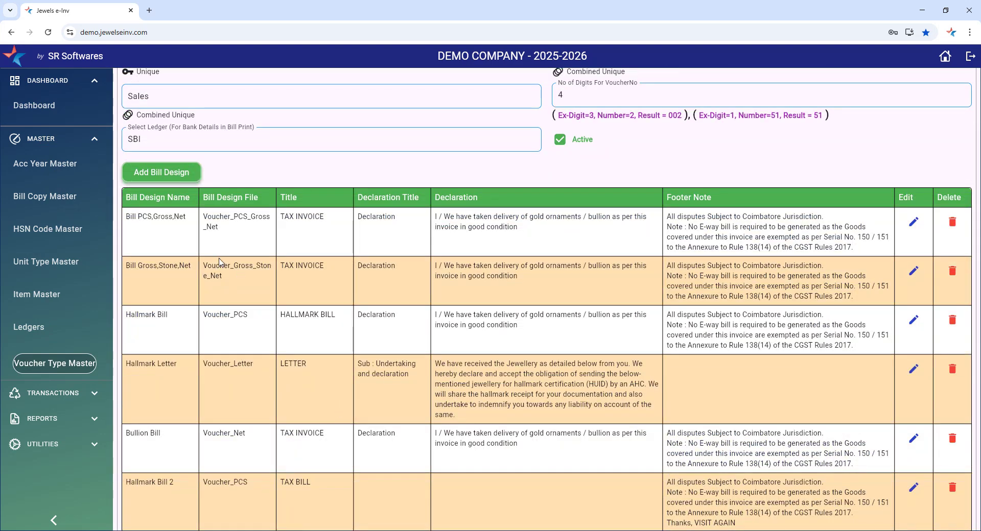
{"action": "scroll", "coordinate": [354, 344], "scroll_direction": "up", "scroll_amount": 2}
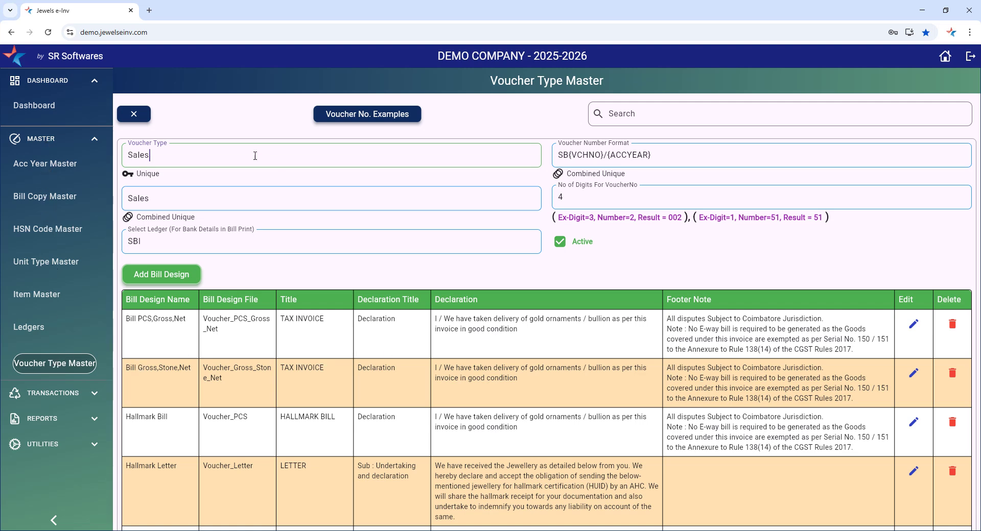
{"action": "left_click", "coordinate": [133, 114]}
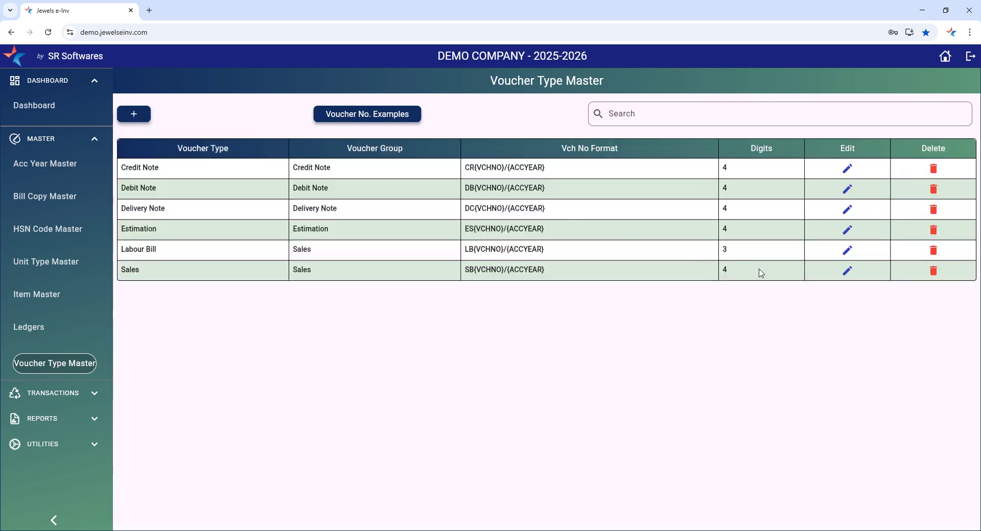
{"action": "left_click", "coordinate": [847, 251]}
{"action": "scroll", "coordinate": [349, 378], "scroll_direction": "down", "scroll_amount": 5}
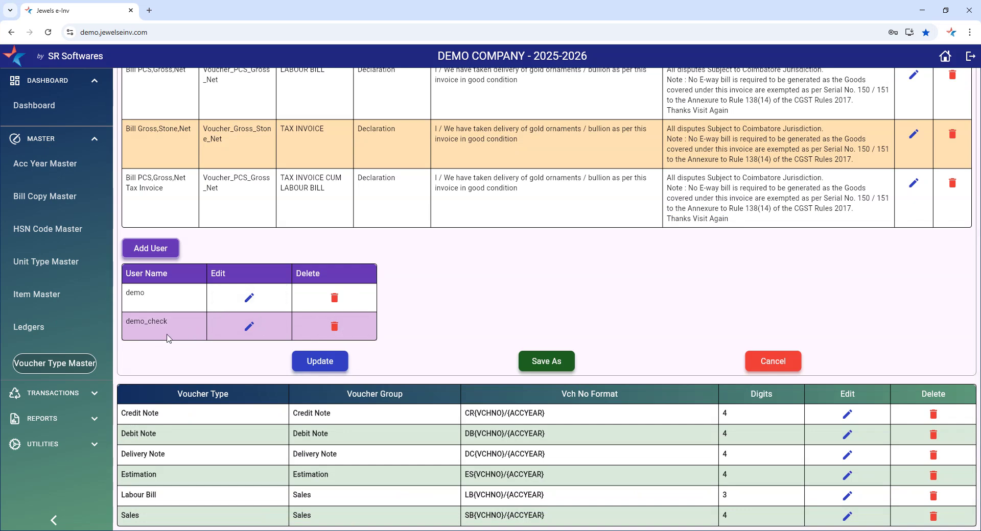
{"action": "scroll", "coordinate": [168, 335], "scroll_direction": "up", "scroll_amount": 5}
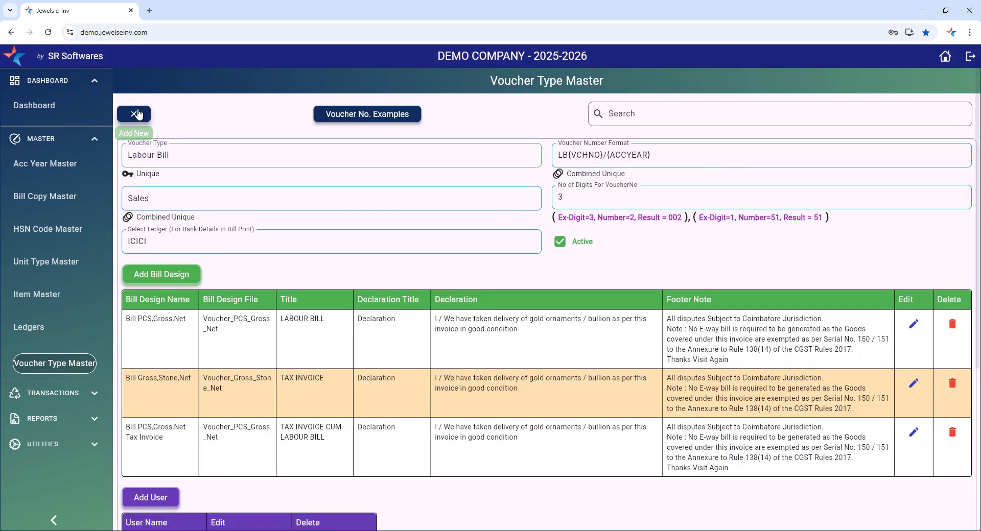
{"action": "left_click", "coordinate": [135, 114]}
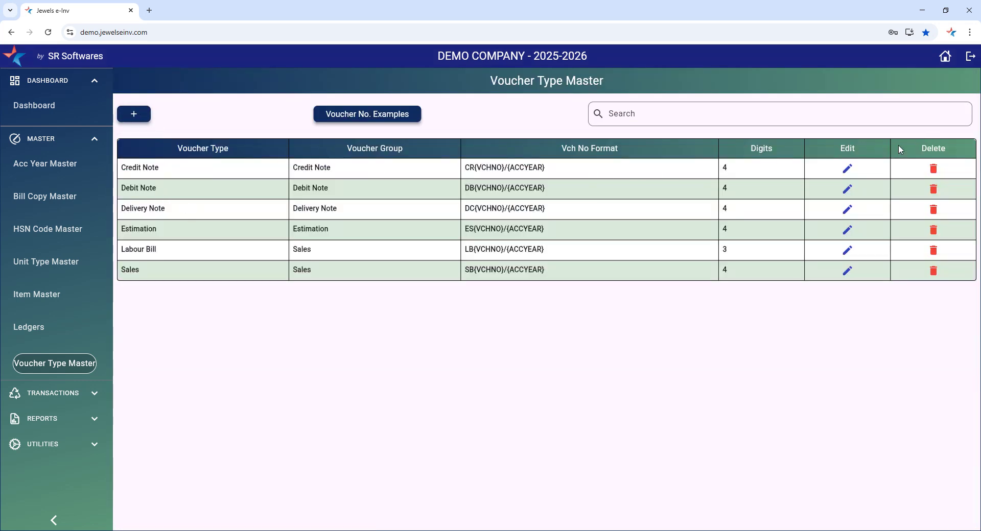
{"action": "left_click", "coordinate": [847, 169]}
{"action": "scroll", "coordinate": [158, 366], "scroll_direction": "down", "scroll_amount": 2}
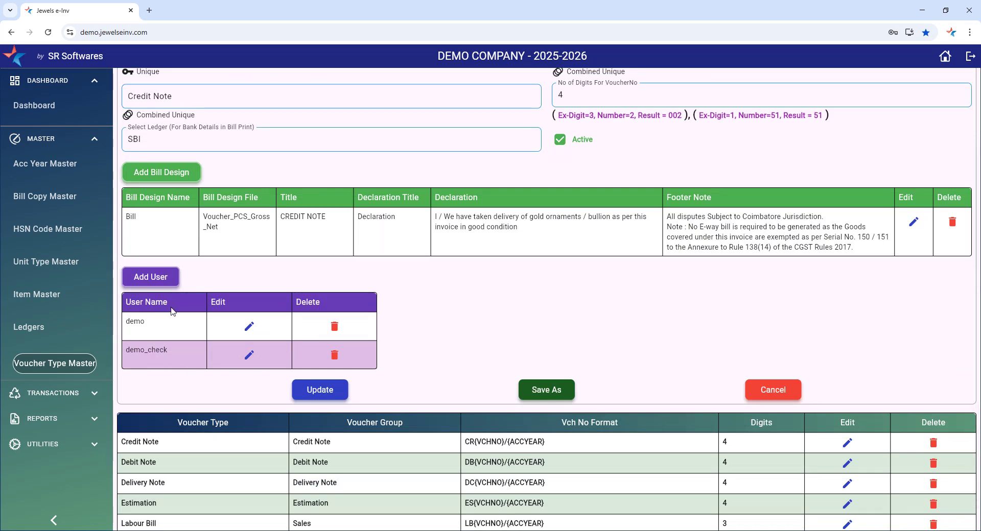
{"action": "scroll", "coordinate": [158, 154], "scroll_direction": "up", "scroll_amount": 2}
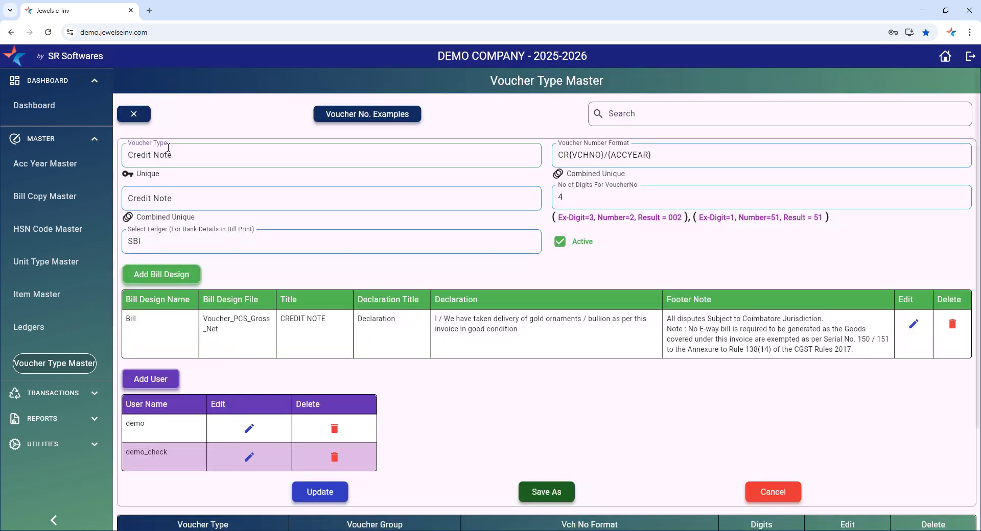
{"action": "left_click", "coordinate": [133, 114]}
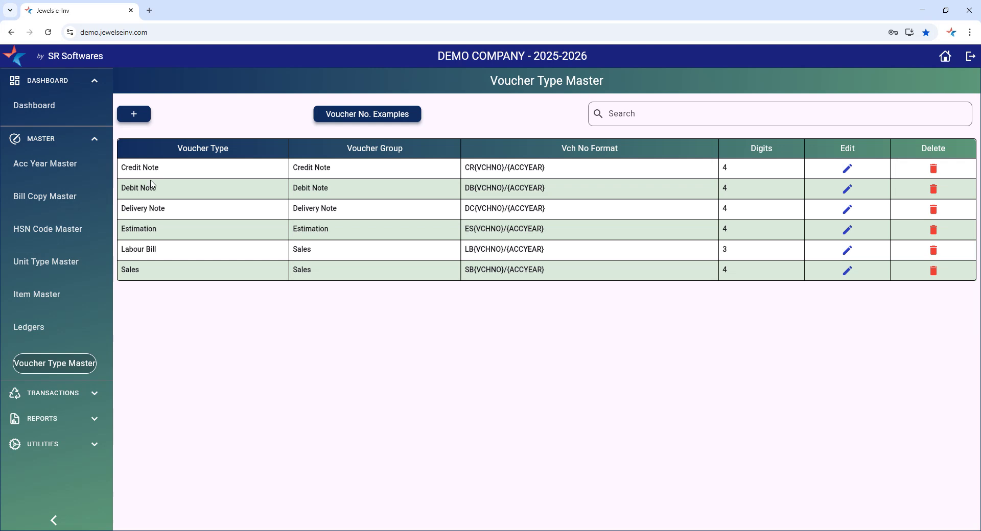
{"action": "left_click", "coordinate": [847, 230]}
{"action": "scroll", "coordinate": [308, 369], "scroll_direction": "down", "scroll_amount": 2}
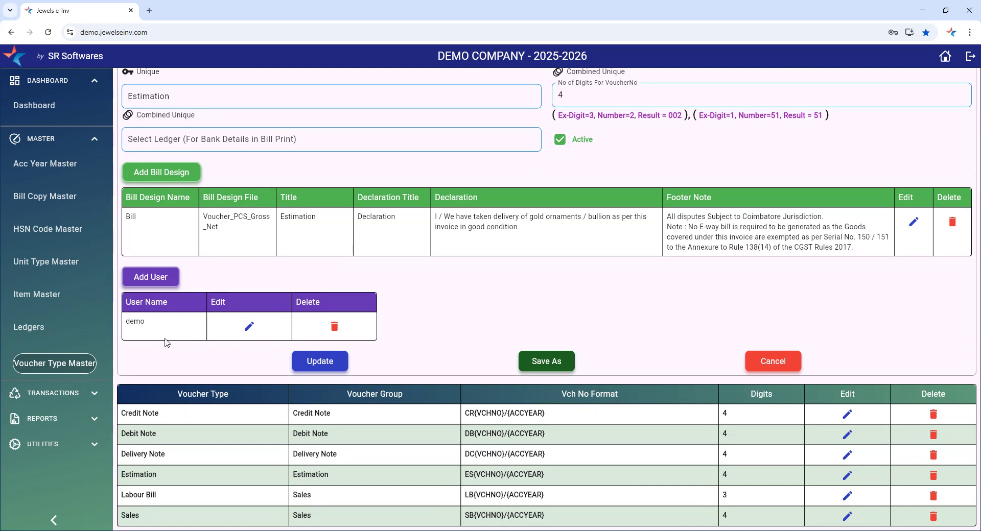
{"action": "scroll", "coordinate": [644, 244], "scroll_direction": "up", "scroll_amount": 2}
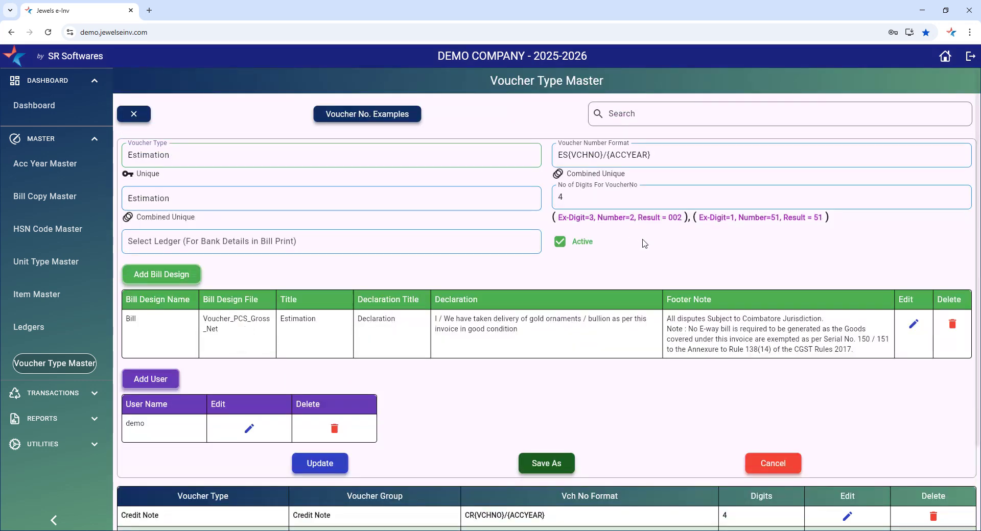
{"action": "left_click", "coordinate": [135, 114]}
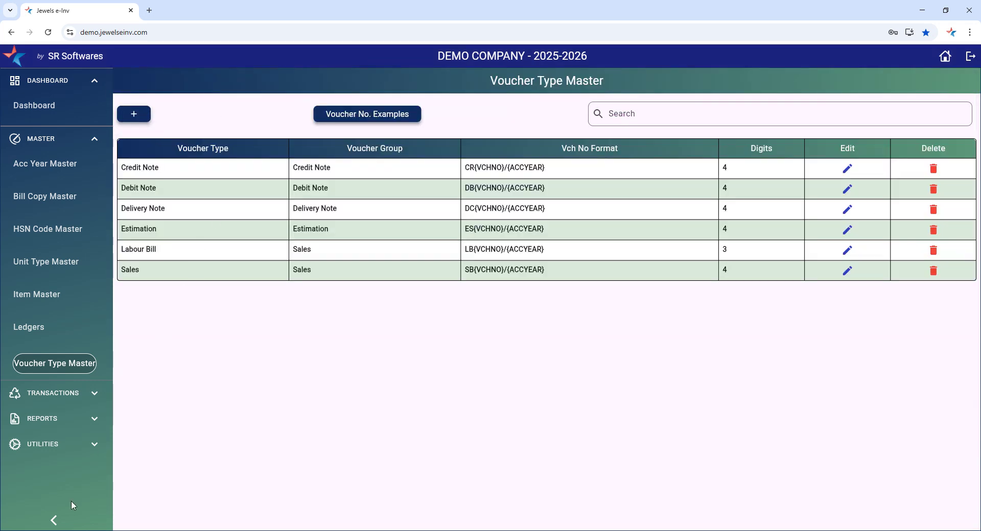